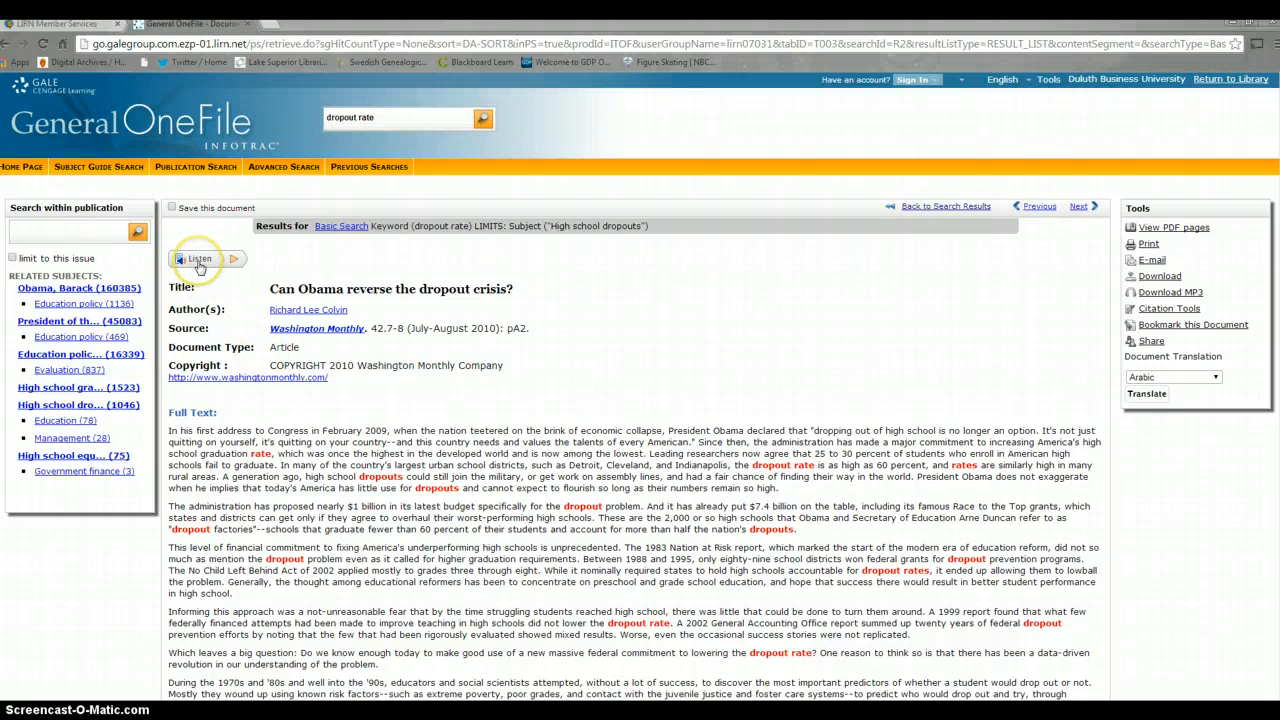
Look over the article page, from its Listen option to the source citation at the end of the full text.
left_click(200, 262)
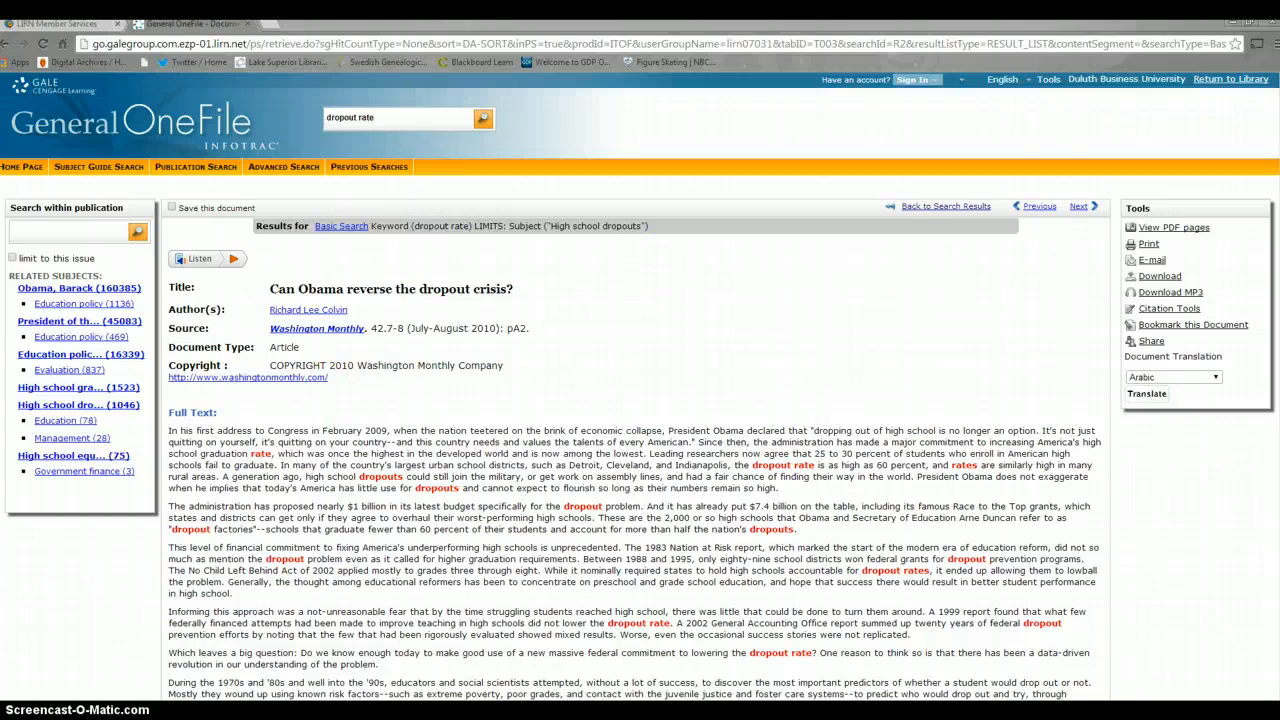
scroll(640, 386, "down", 15)
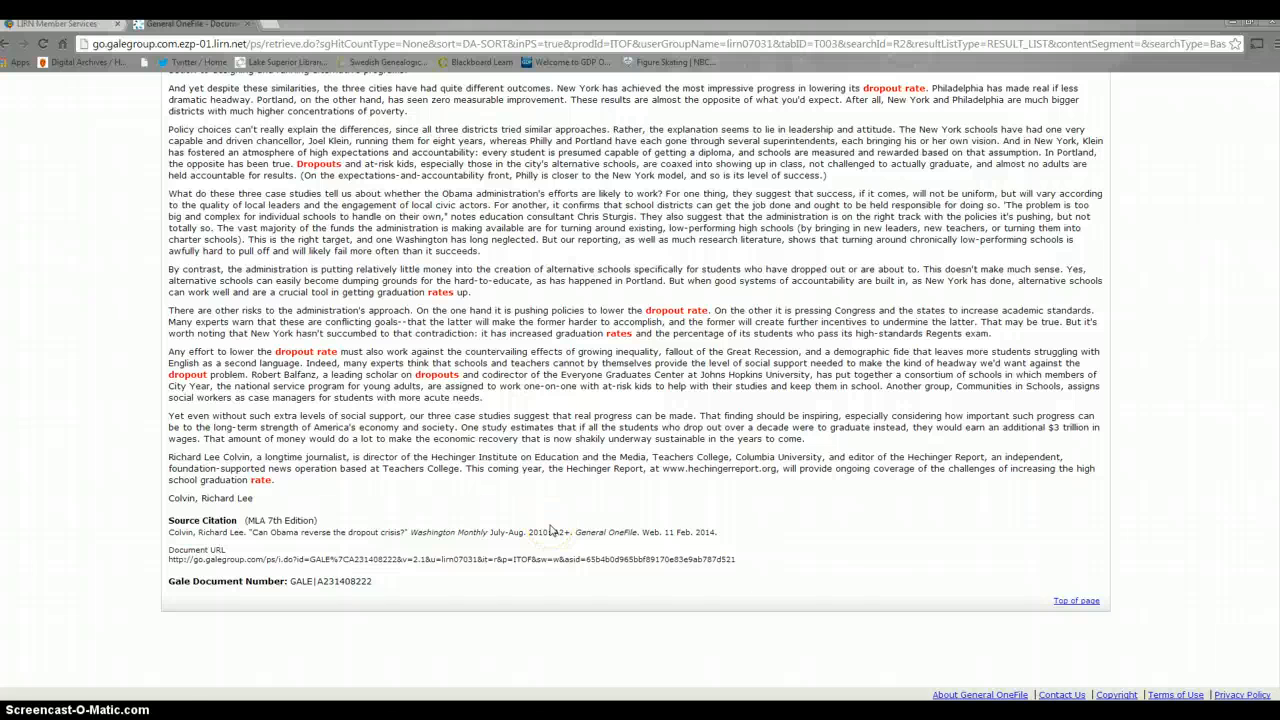
key("Home")
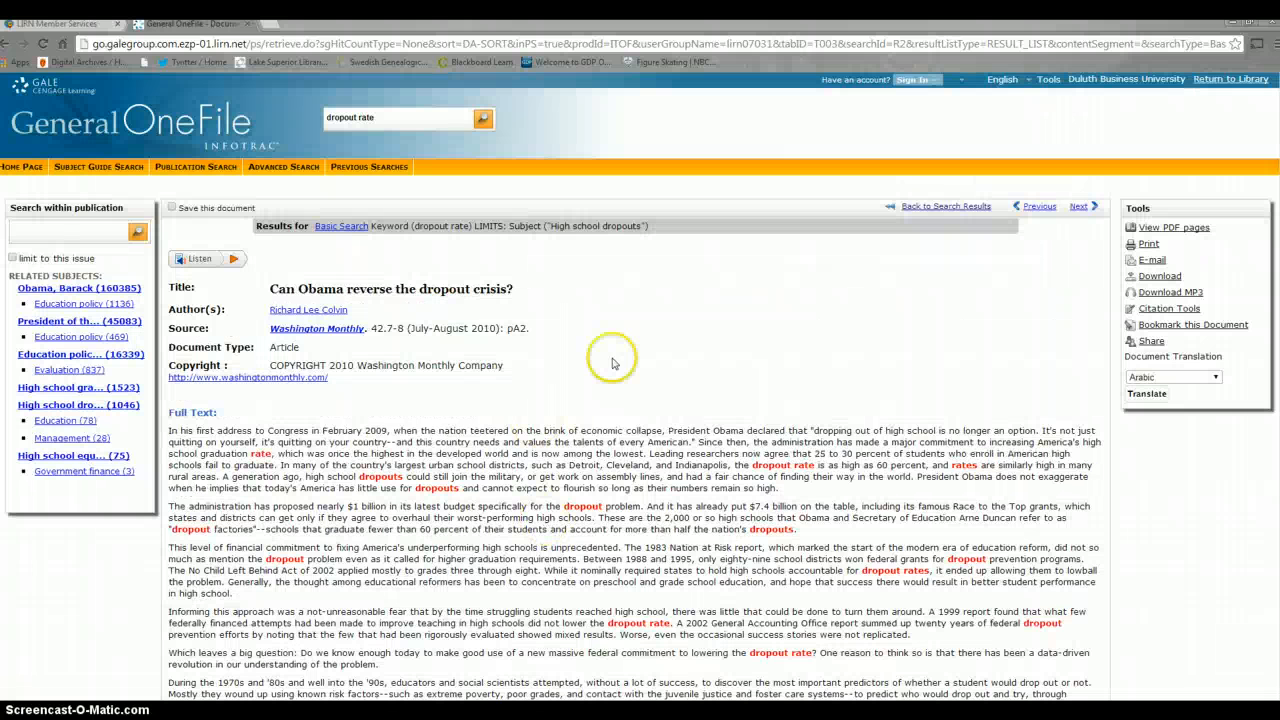
Copy the article's APA 6th Edition citation from the citation tools and paste it into the blank Word document.
left_click(1172, 309)
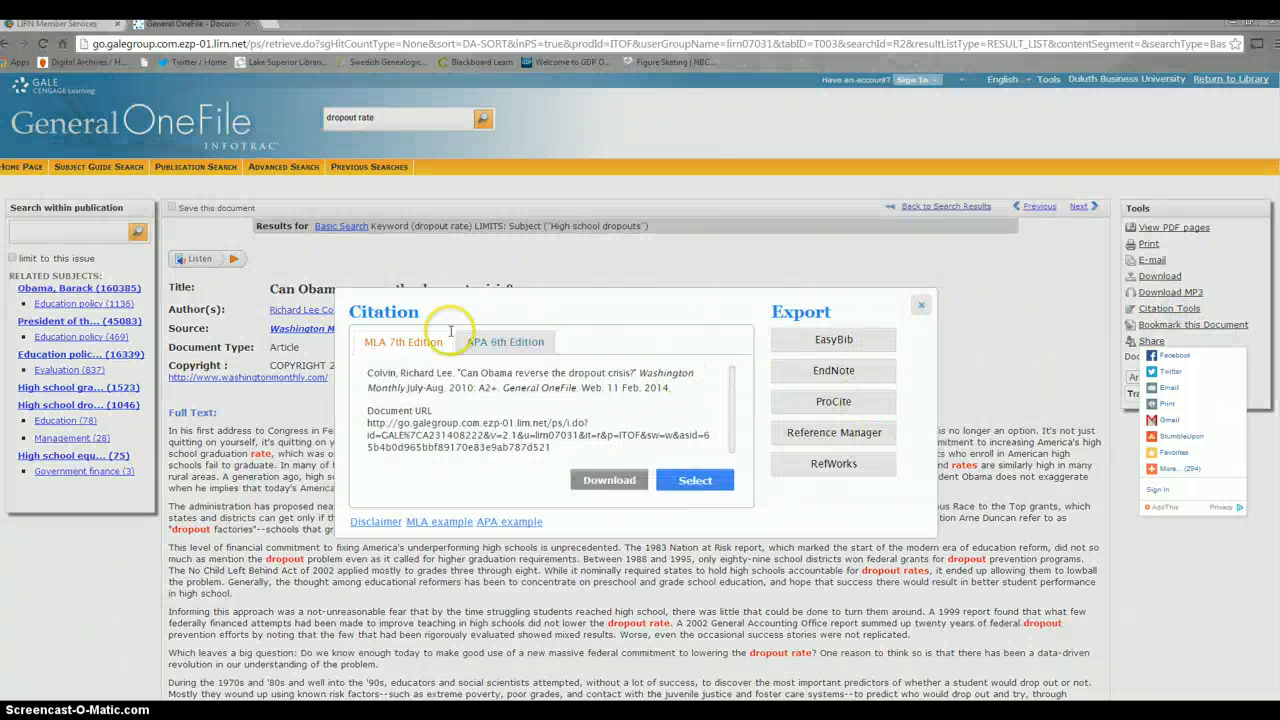
left_click(508, 344)
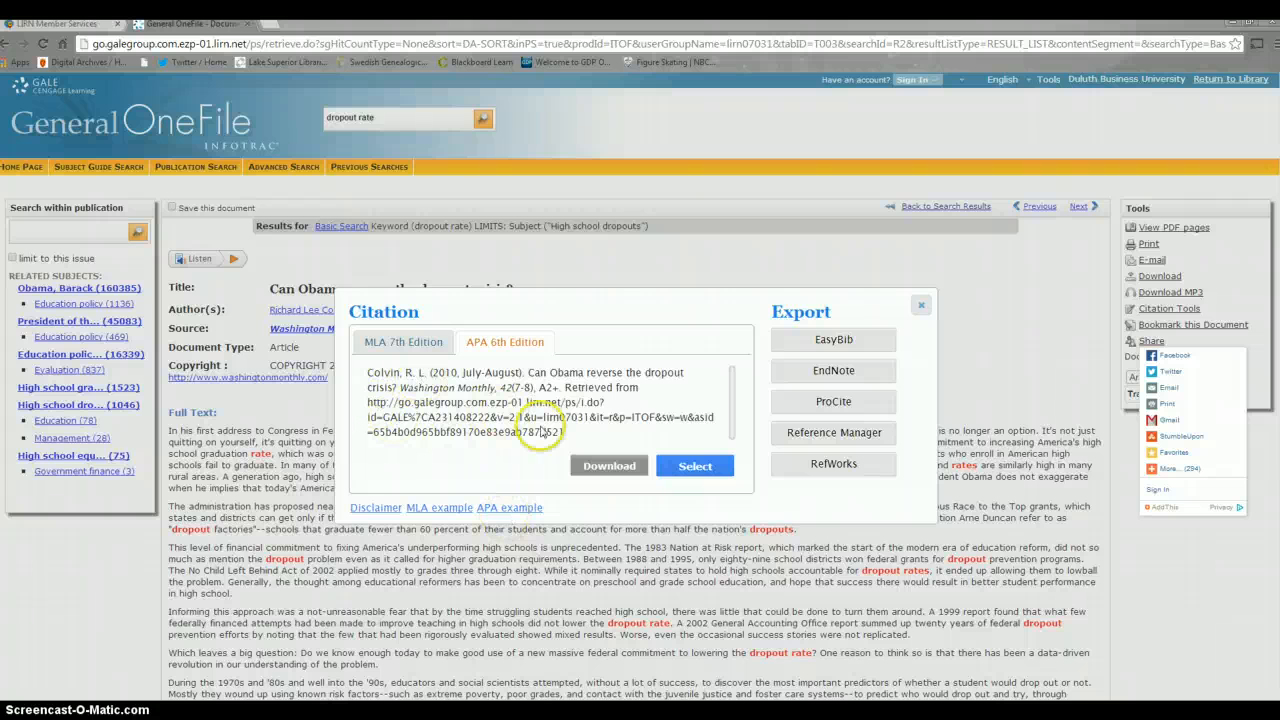
left_click_drag(566, 433, 362, 378)
key("ctrl+c")
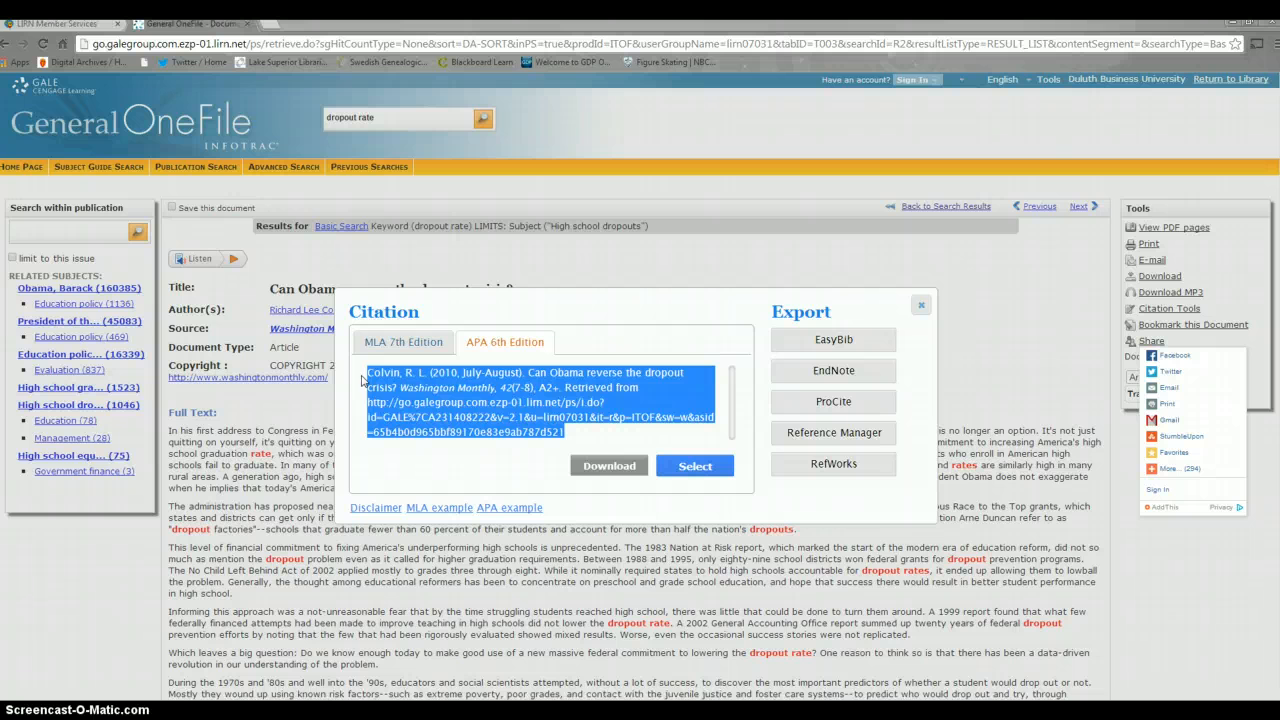
left_click(921, 304)
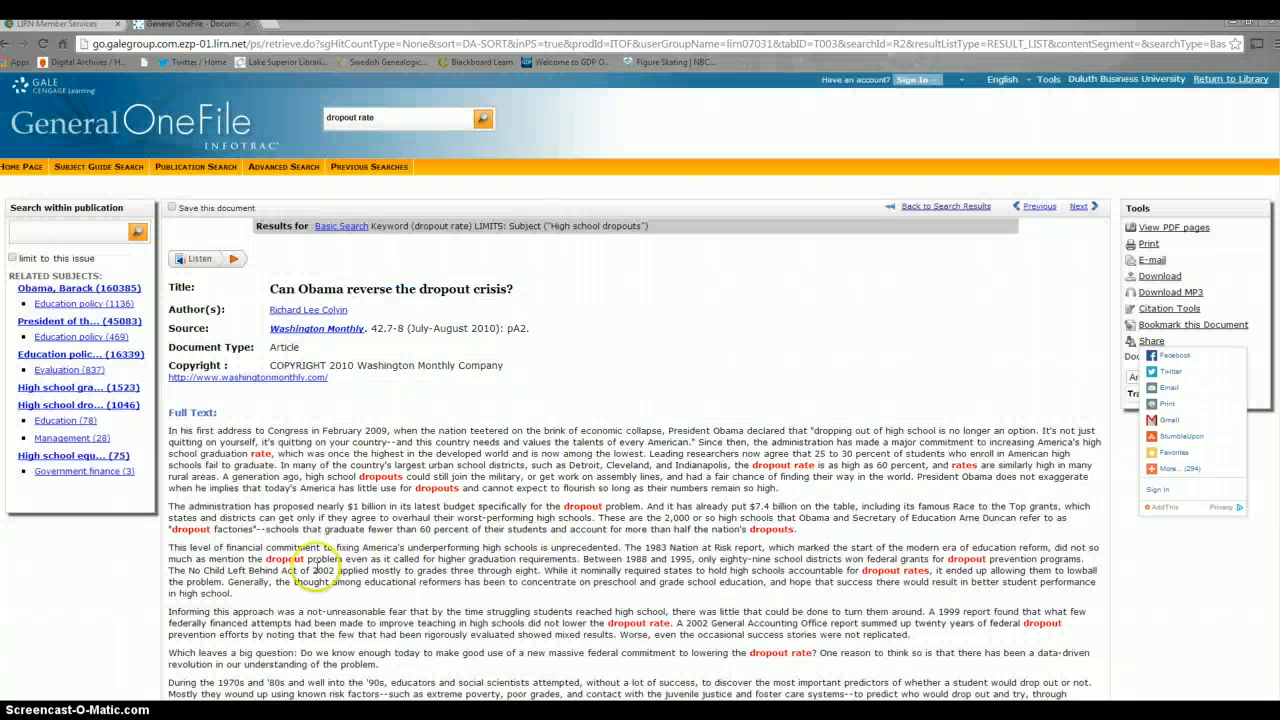
left_click(27, 716)
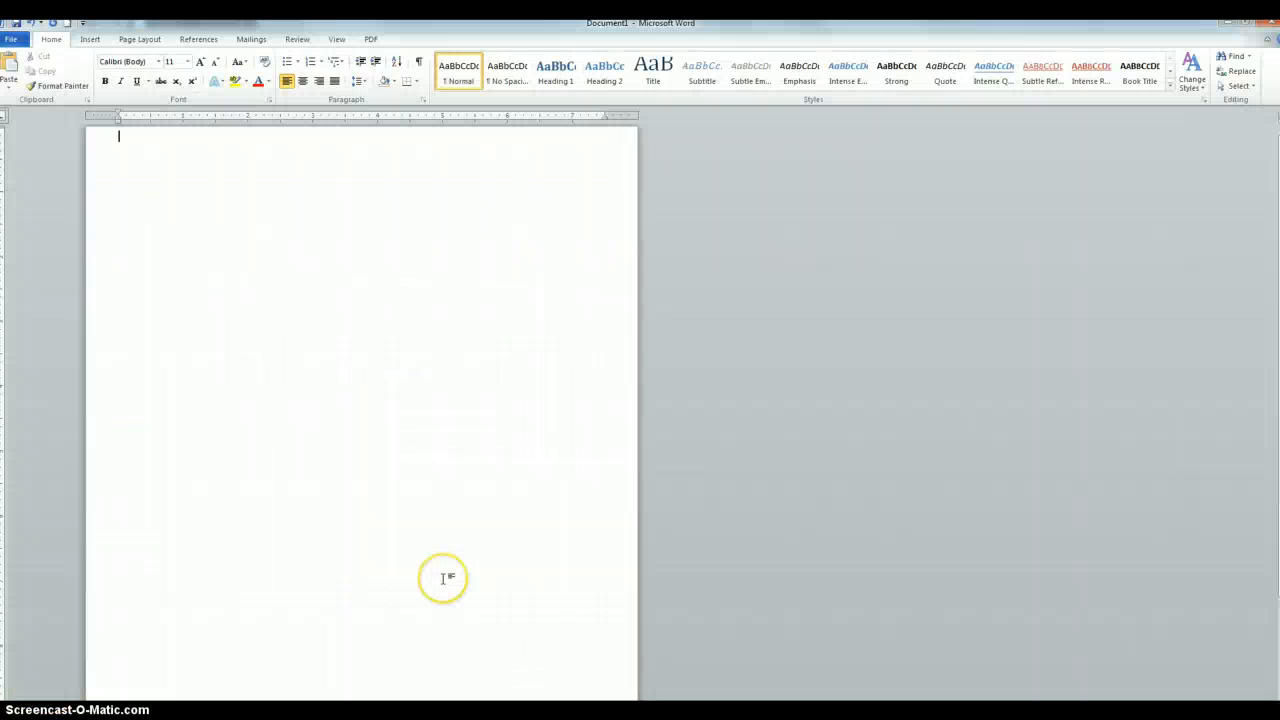
key("ctrl+v")
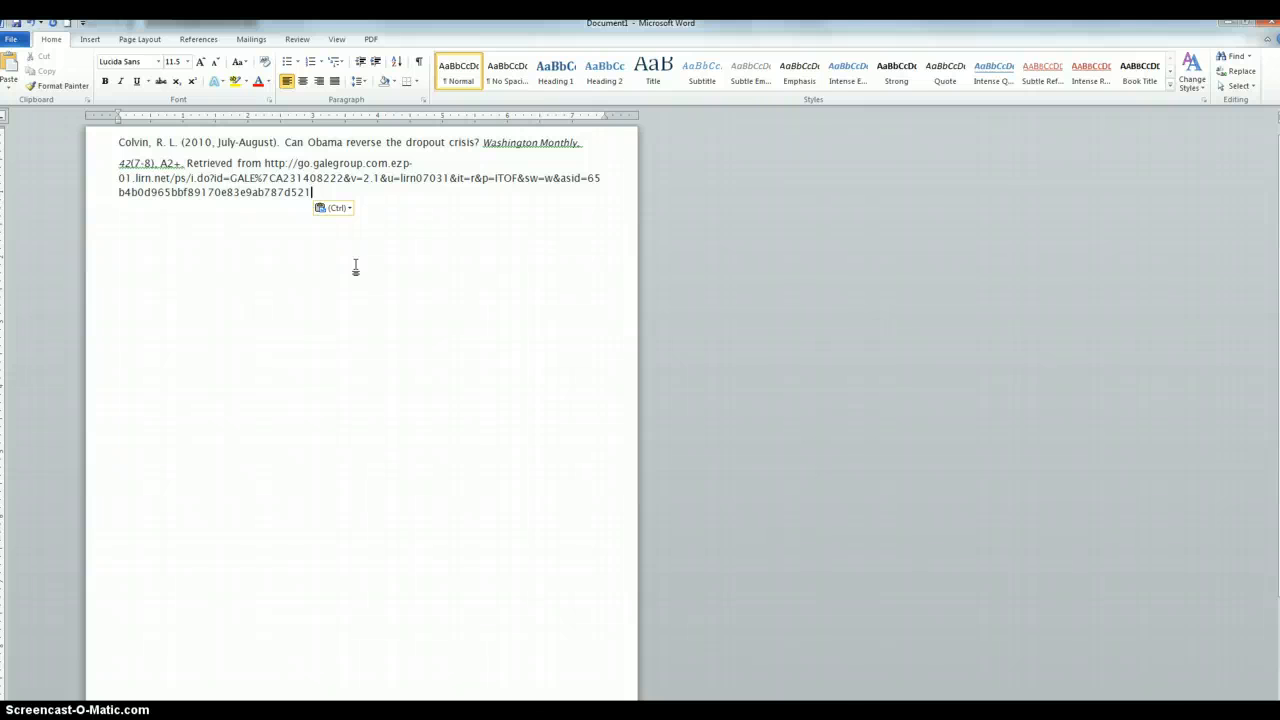
left_click(177, 145)
left_click_drag(311, 192, 277, 163)
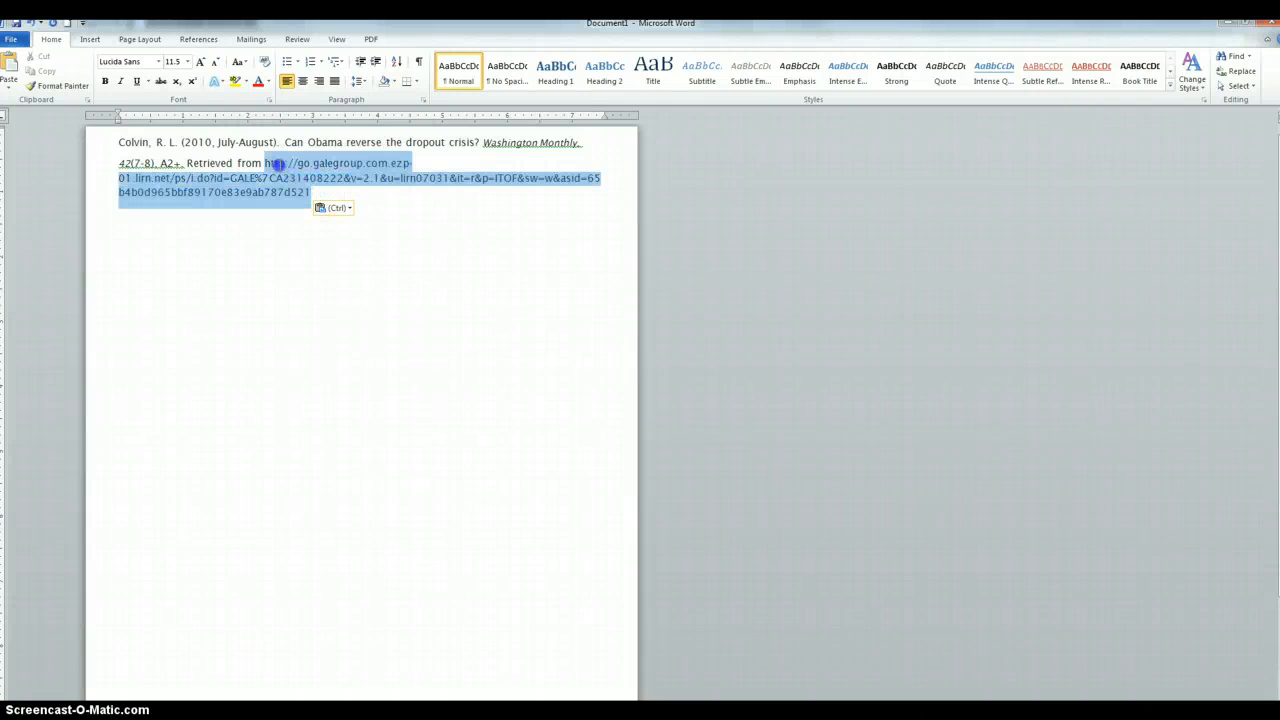
key("Delete")
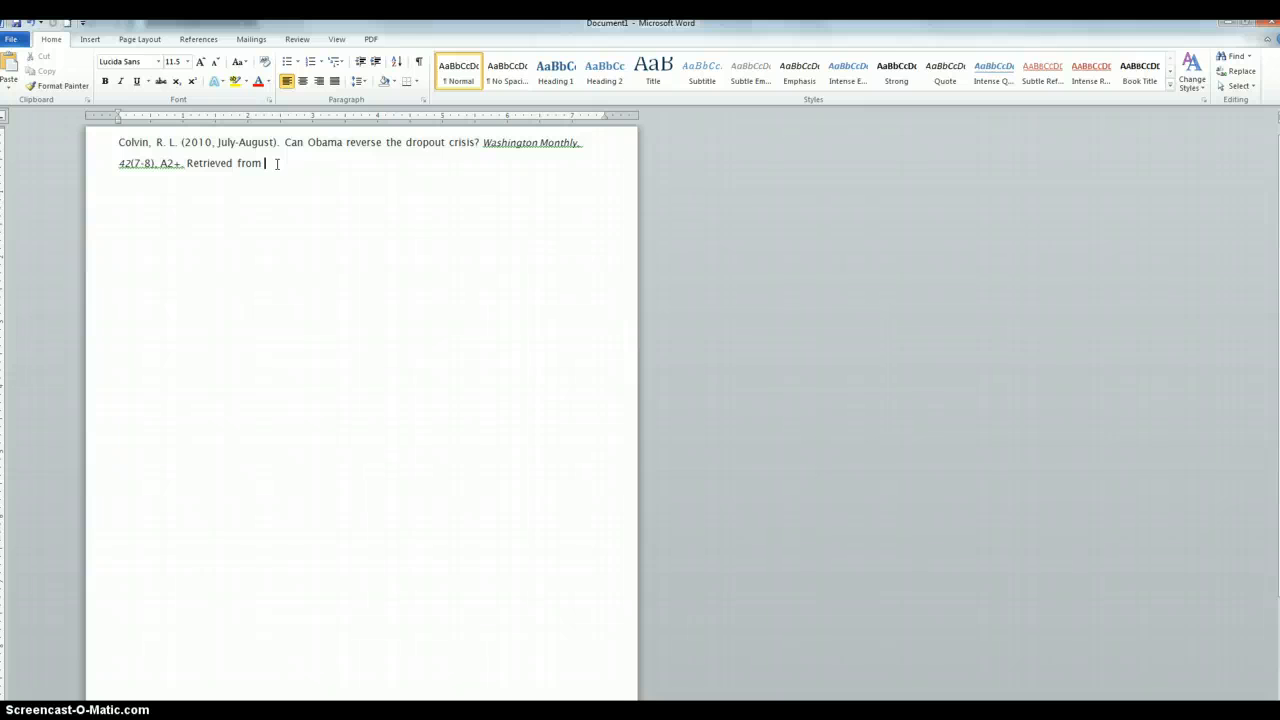
type("http://www.washingtonmonthly.com")
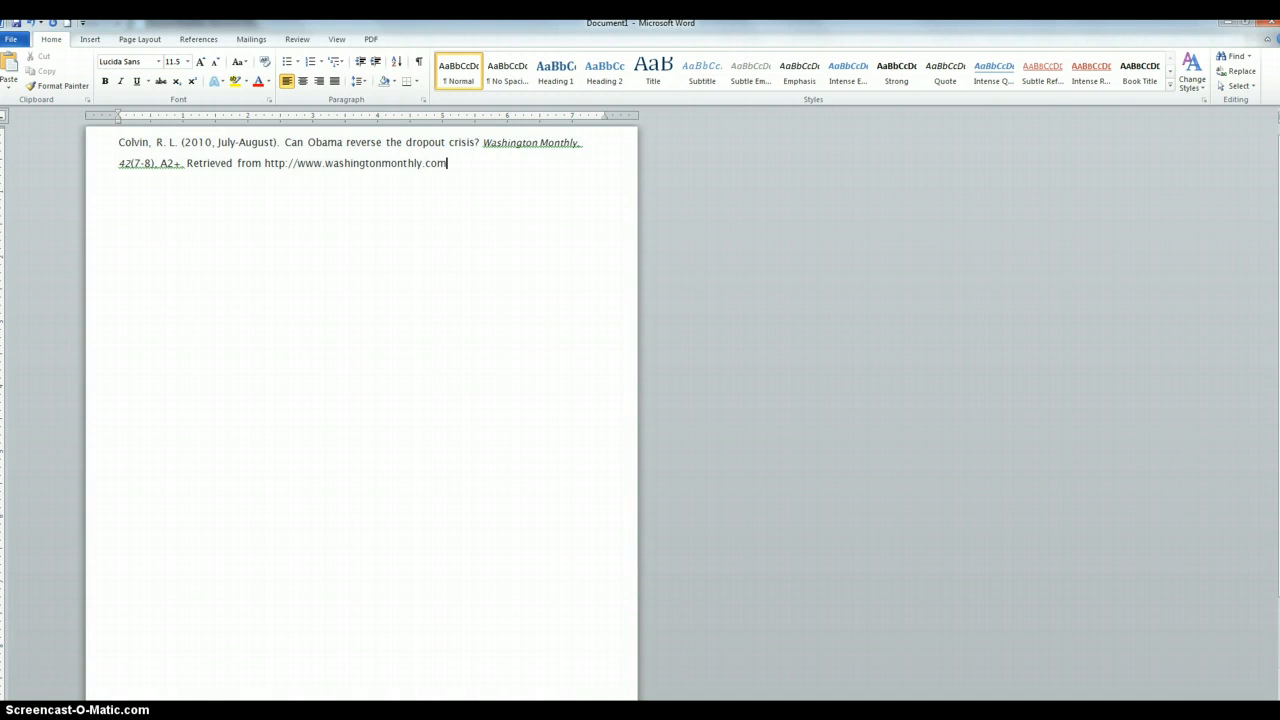
key("Return")
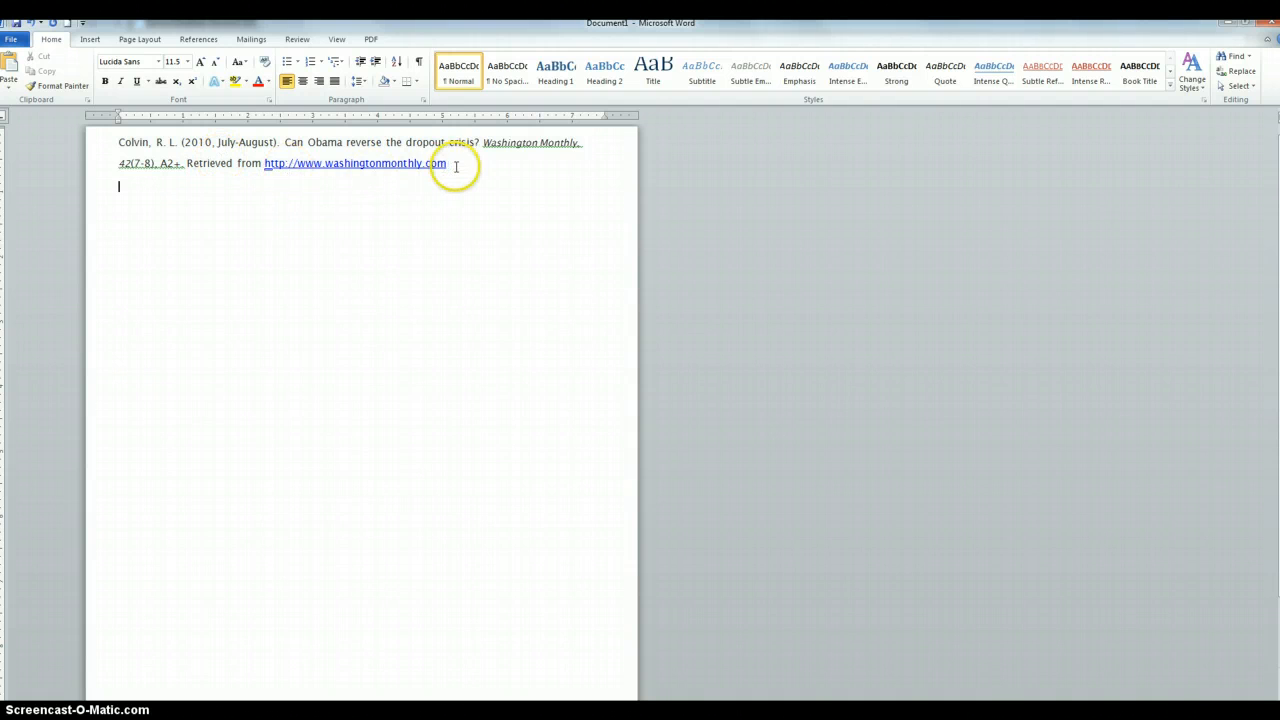
Set the citation paragraph's spacing after to 0 pt and its line spacing to Single.
mouse_move(451, 165)
left_mouse_down()
mouse_move(114, 134)
mouse_move(149, 171)
mouse_move(446, 181)
left_mouse_up()
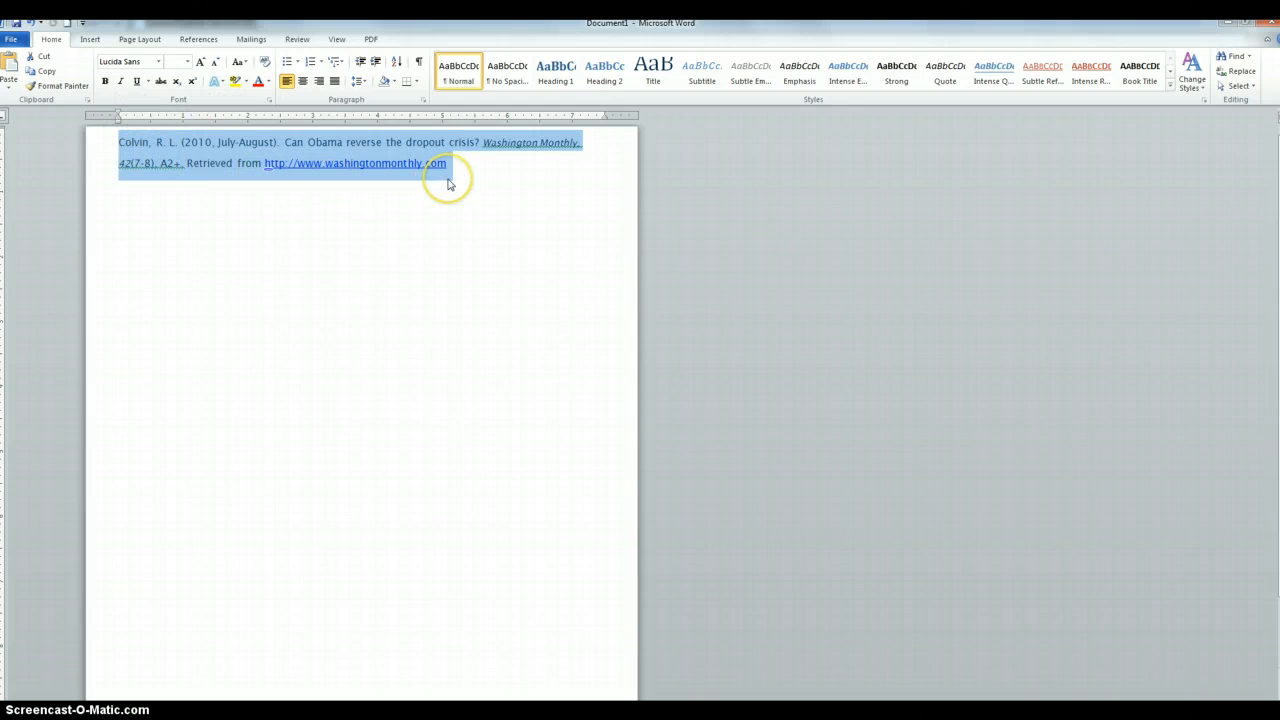
left_click(425, 102)
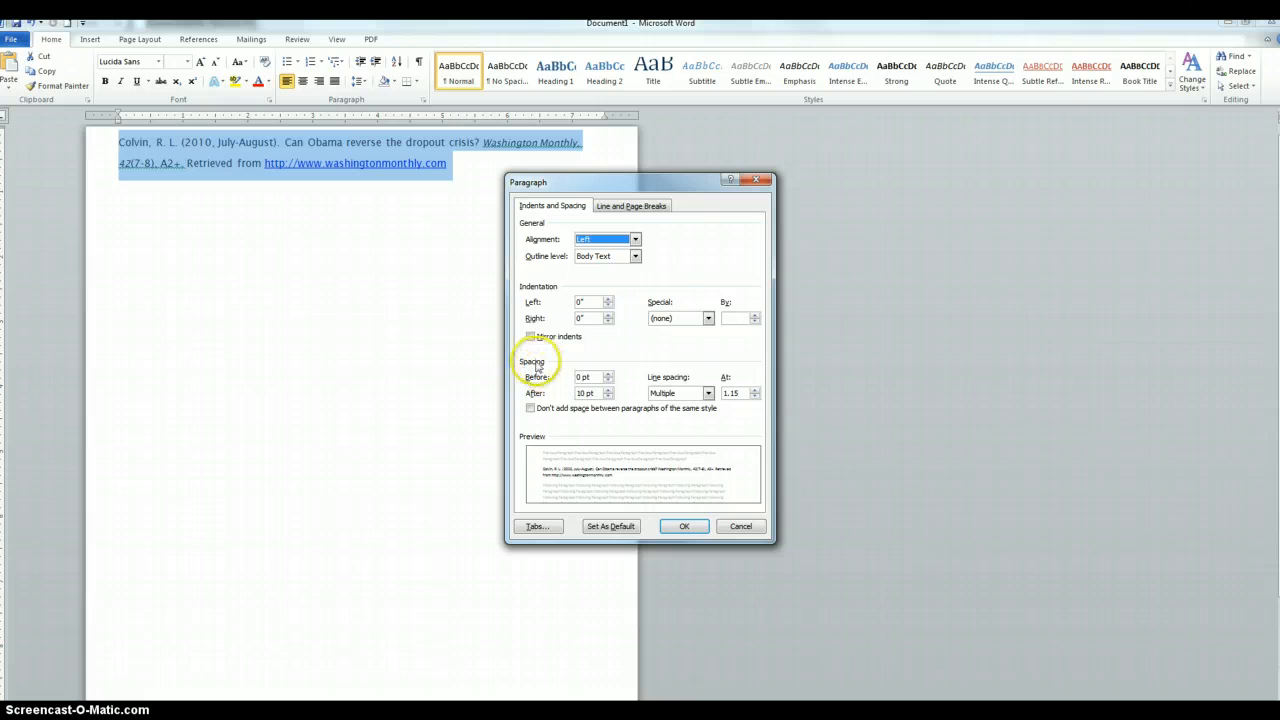
left_click(608, 397)
left_click(608, 397)
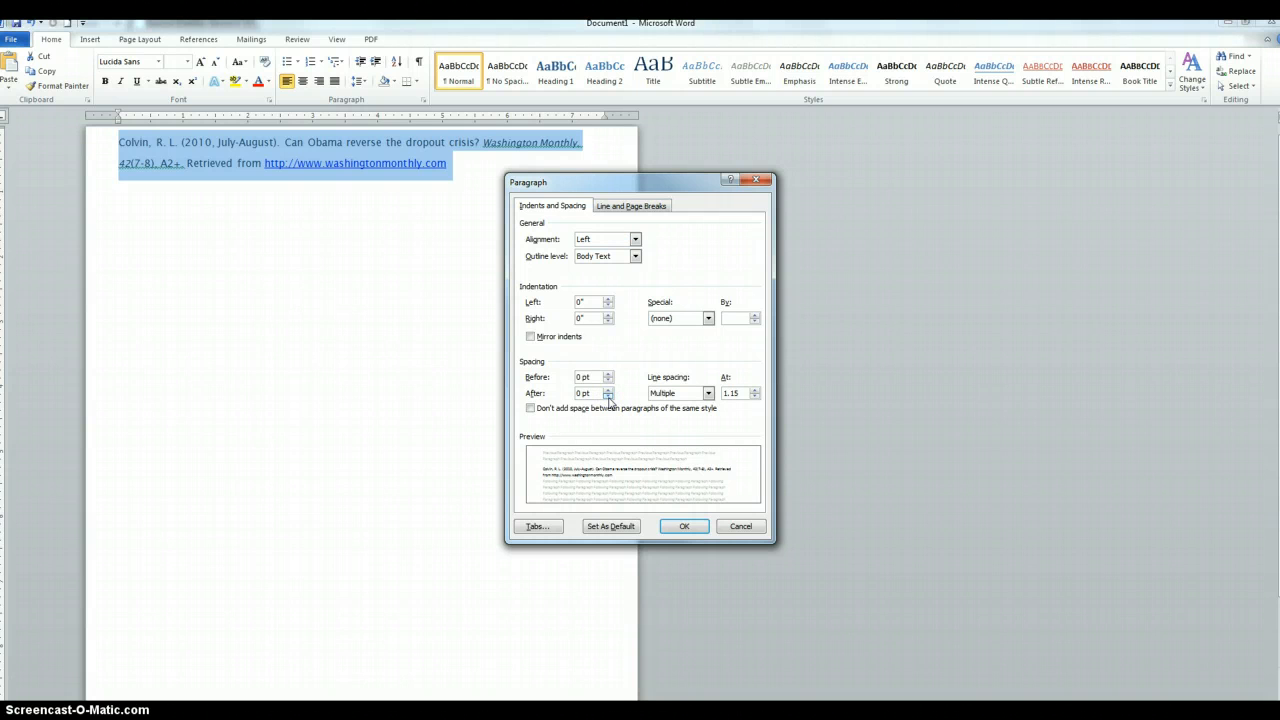
left_click(708, 394)
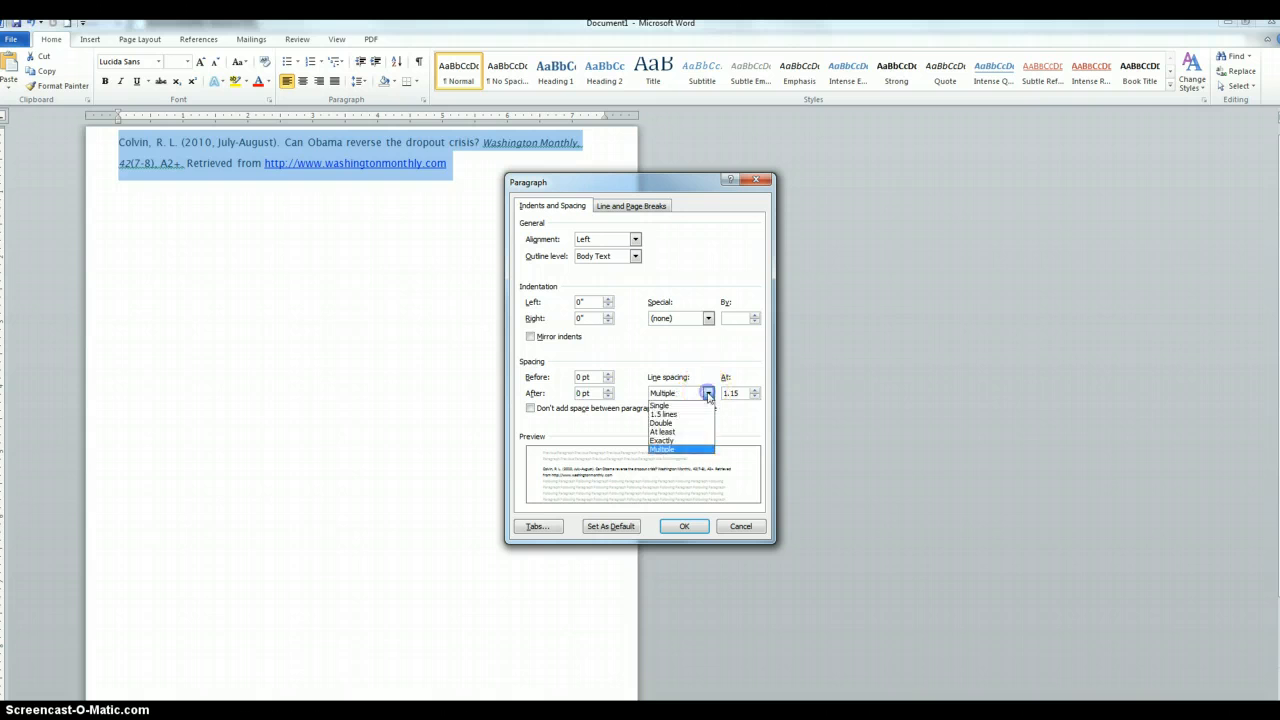
left_click(703, 408)
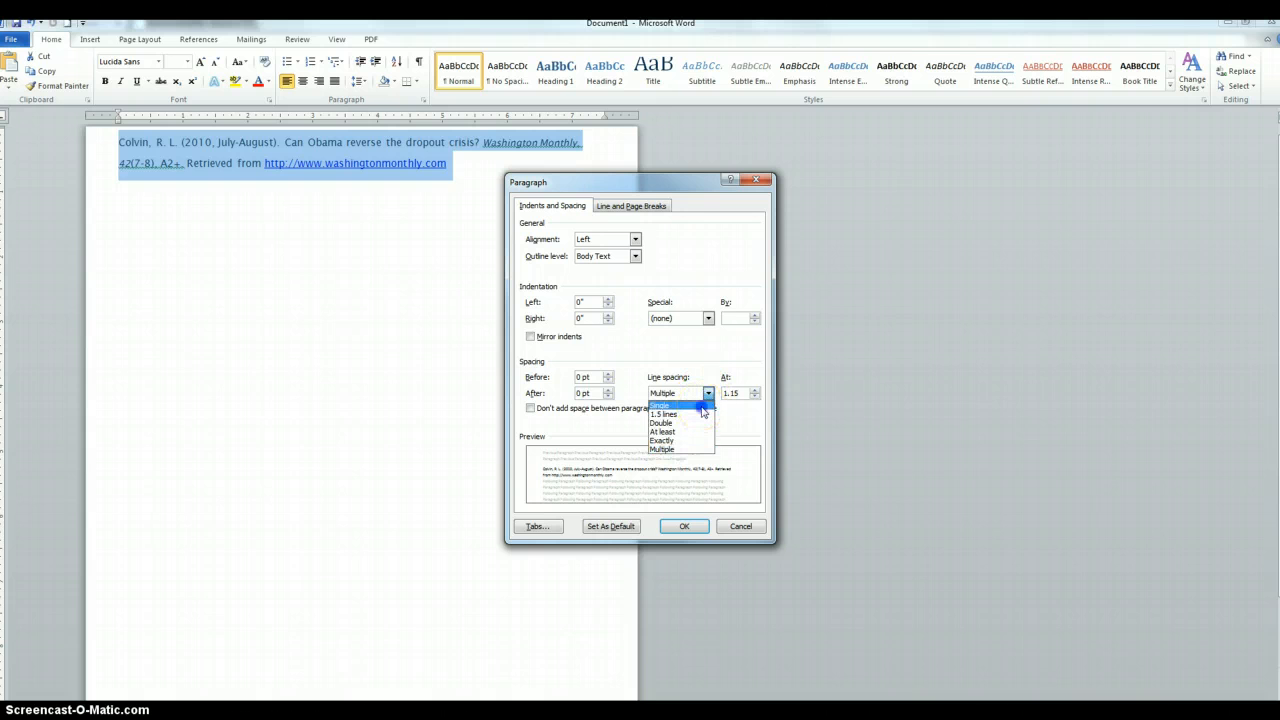
left_click(680, 530)
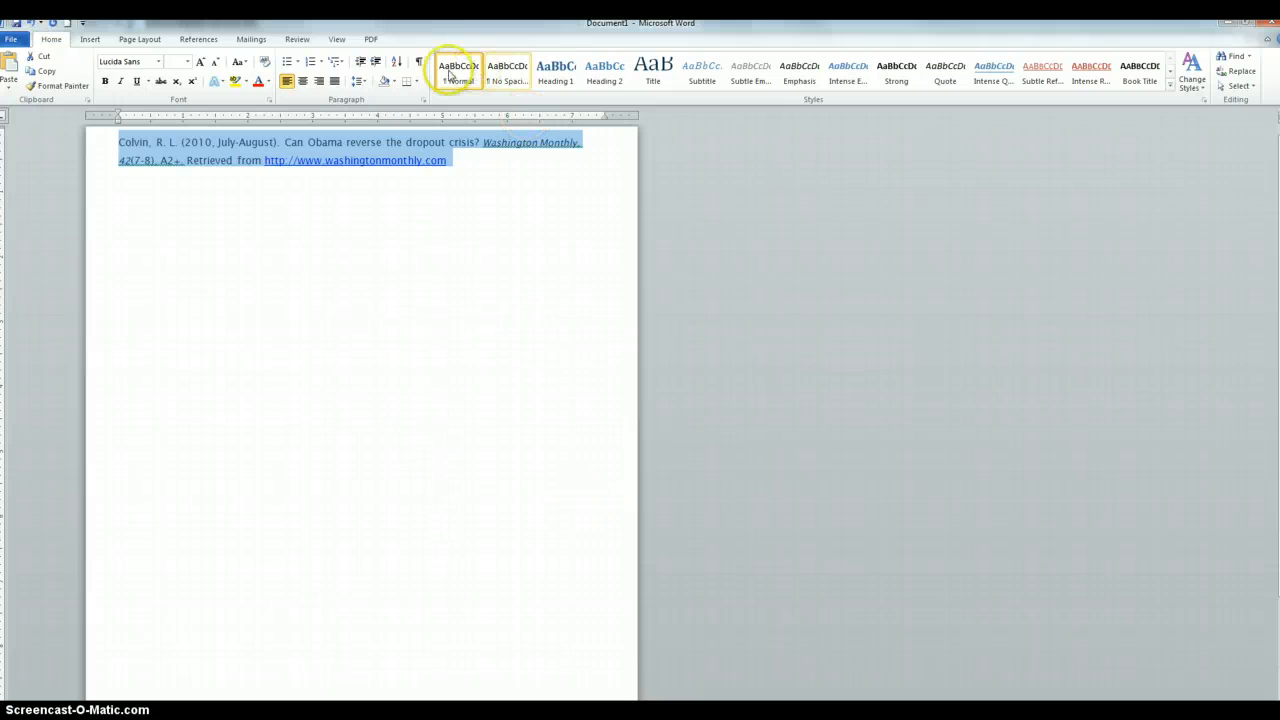
Give the citation paragraph a 0.5" hanging indent and Double line spacing.
left_click(424, 99)
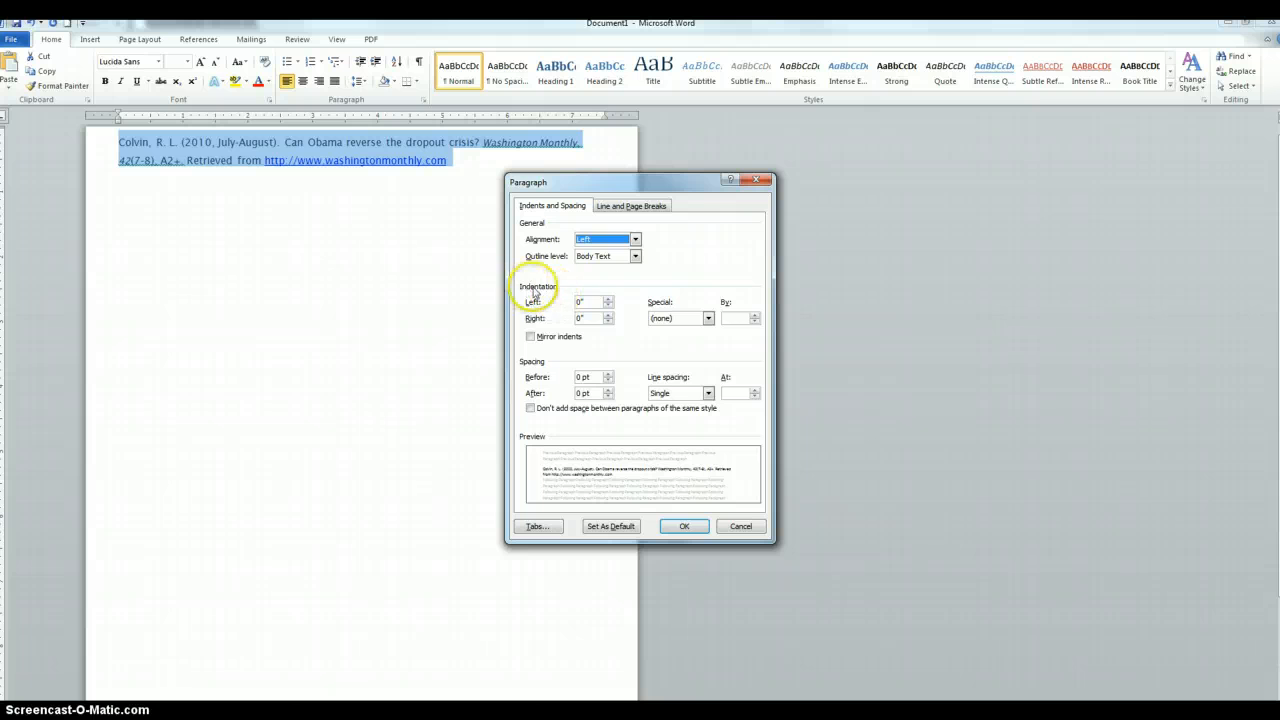
left_click(709, 318)
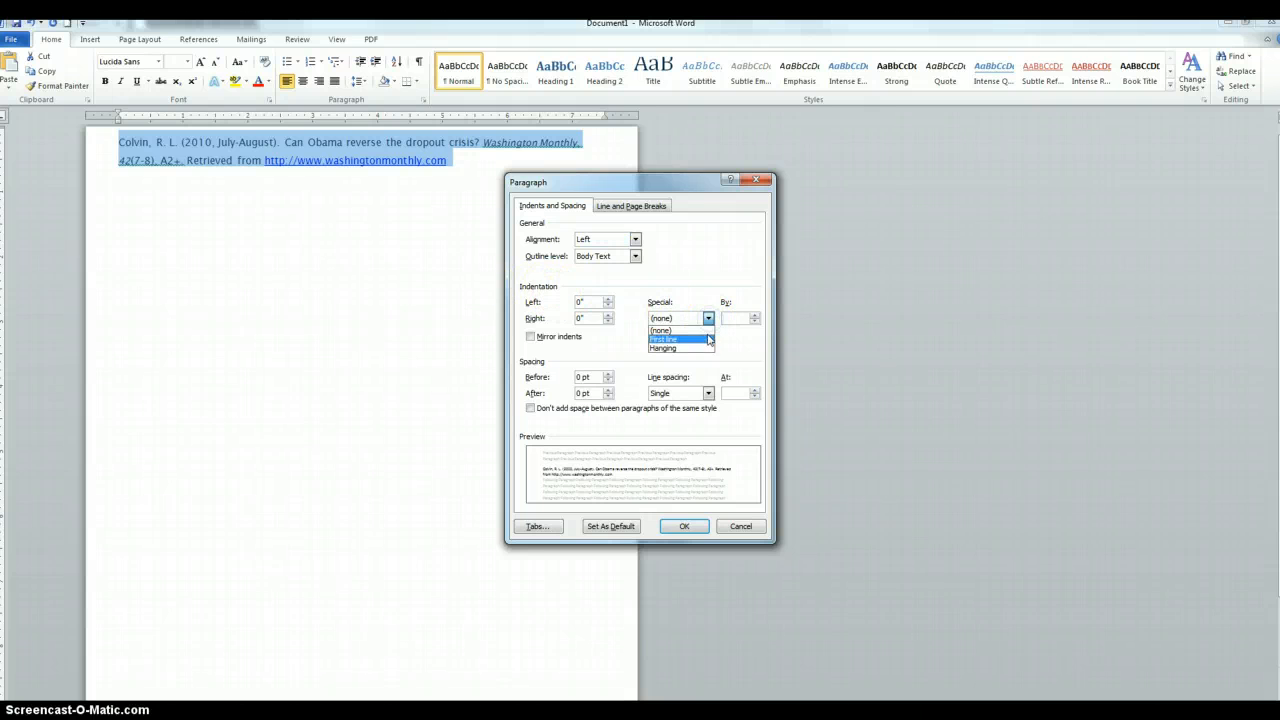
left_click(705, 348)
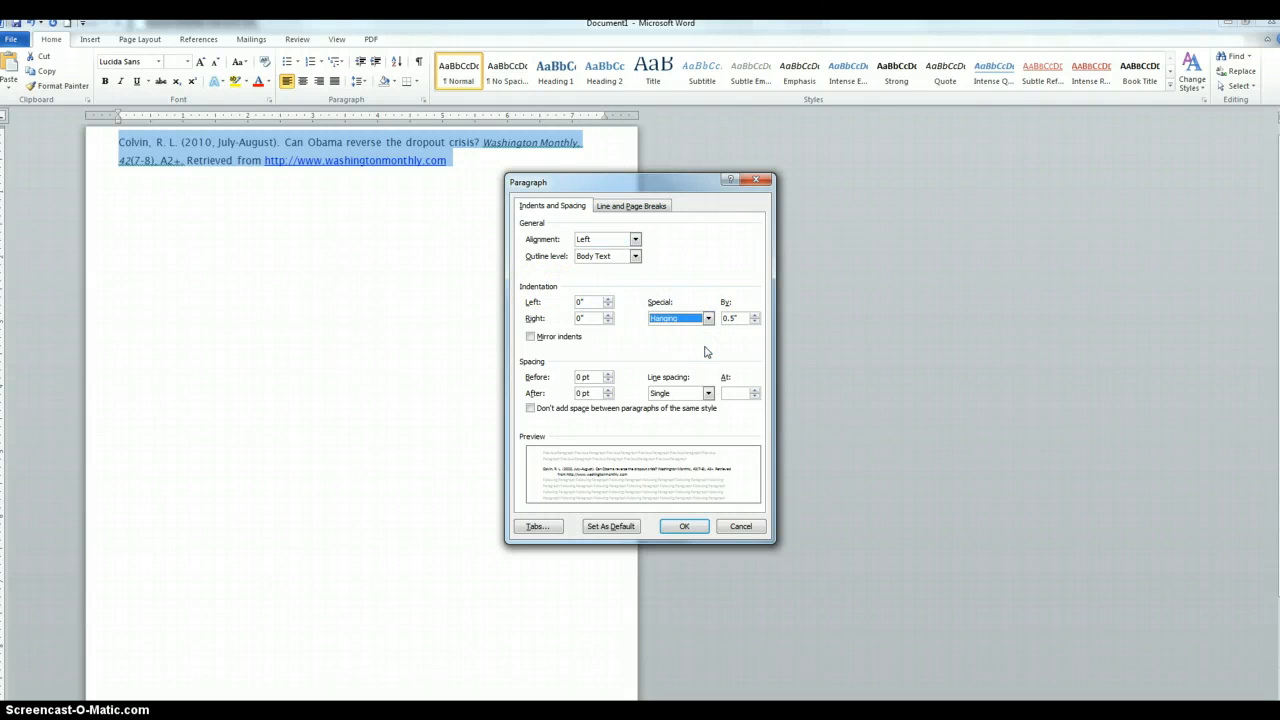
left_click(708, 394)
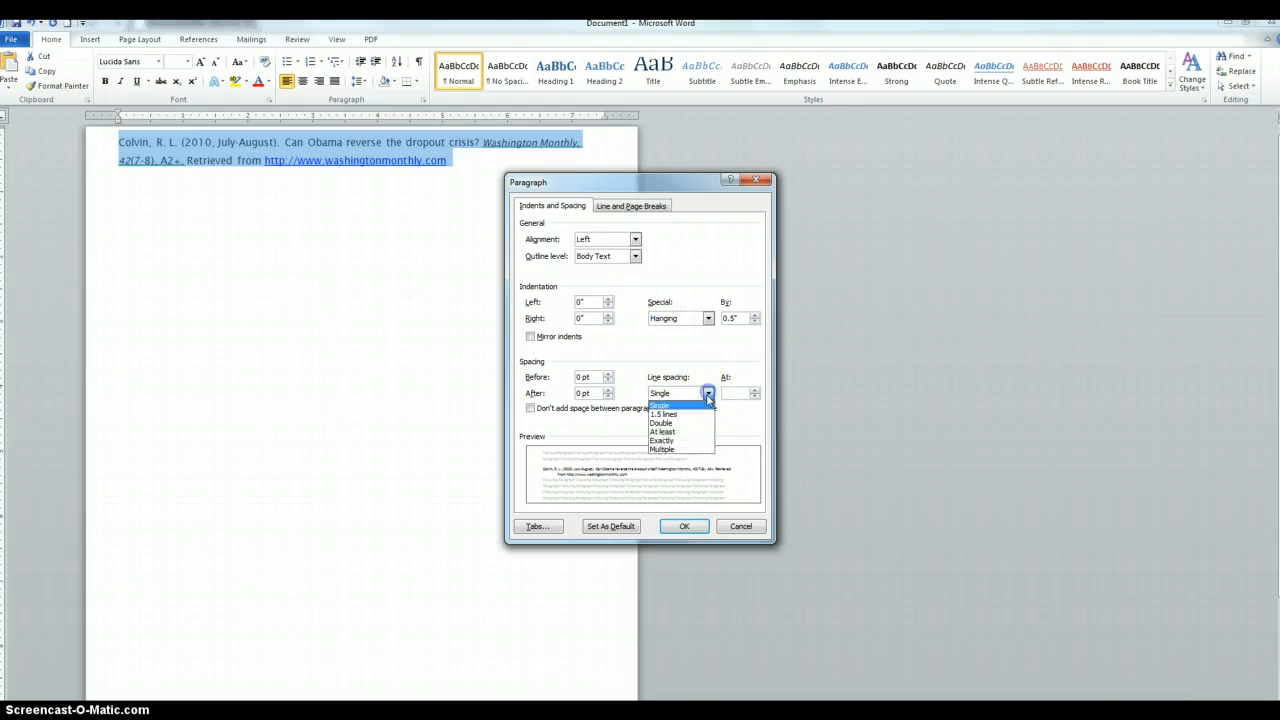
left_click(700, 423)
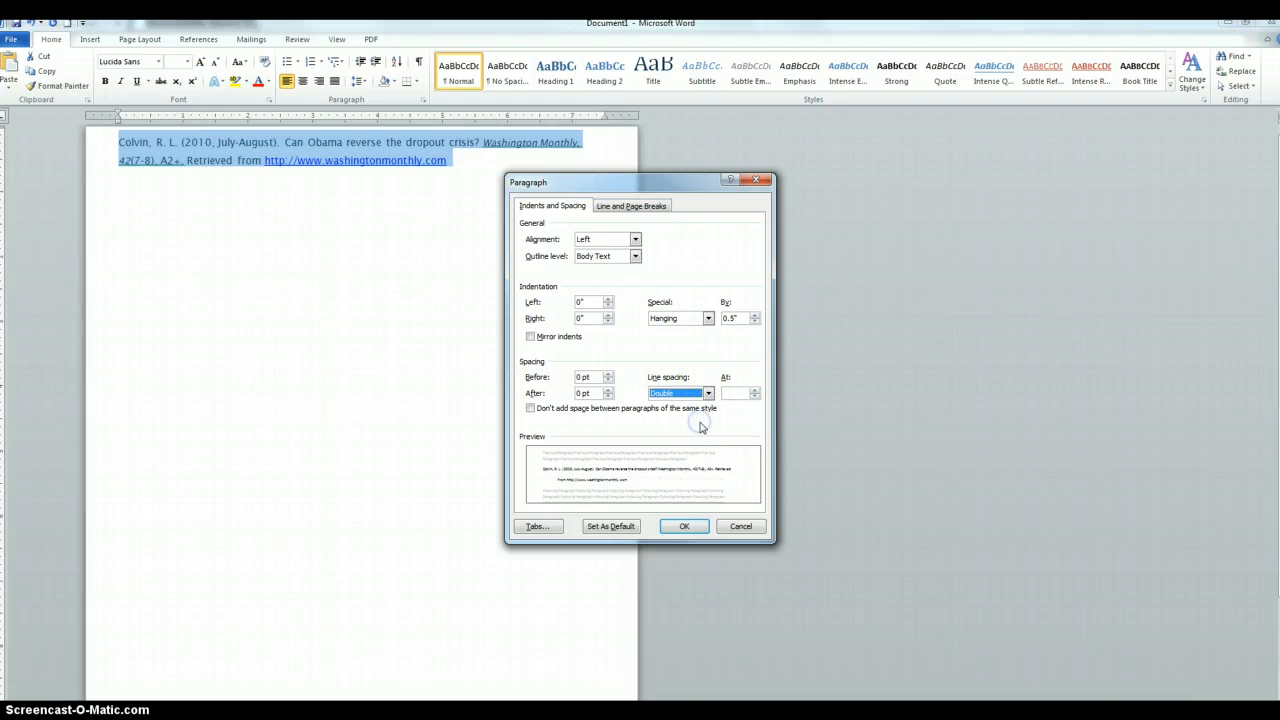
left_click(684, 526)
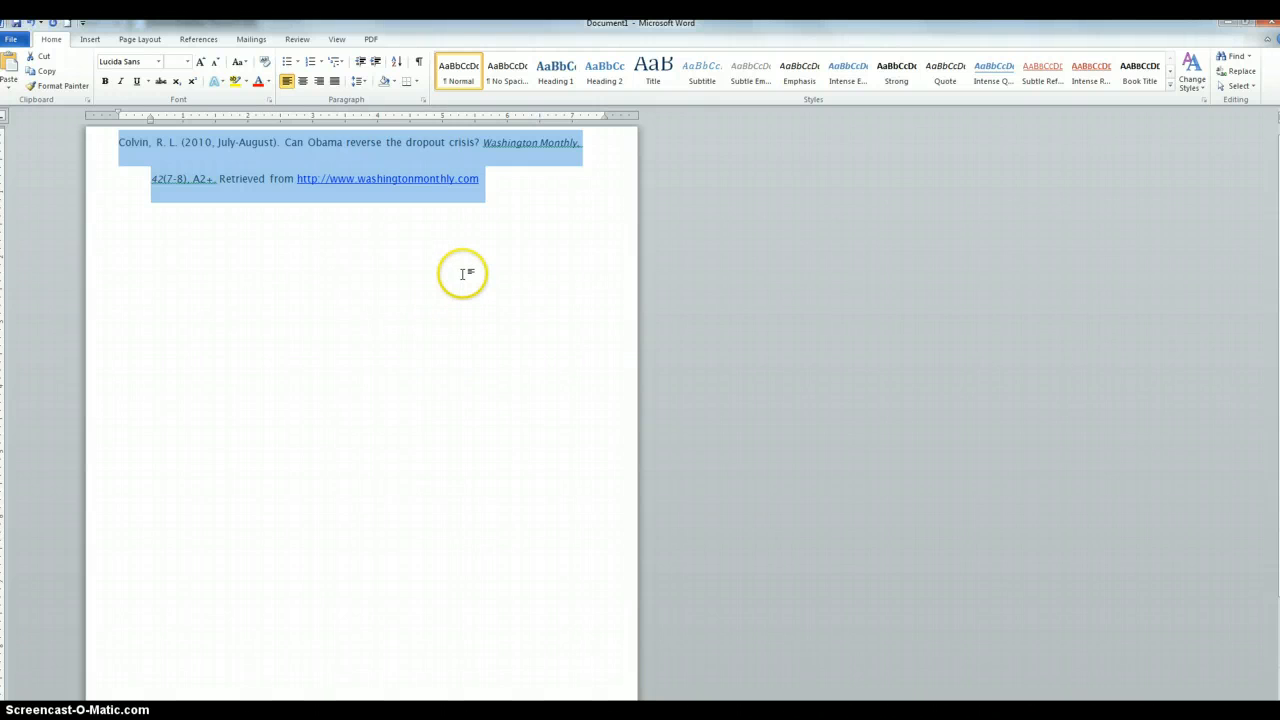
left_click(291, 162)
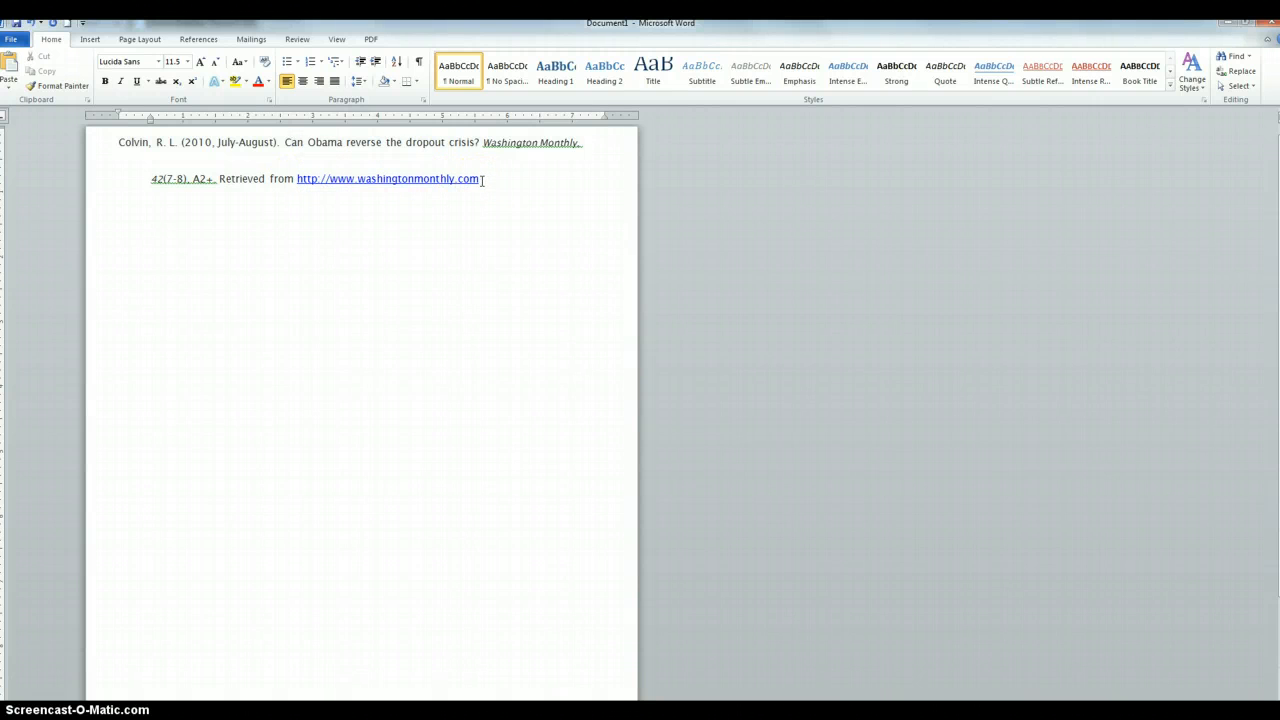
Remove the hyperlink from the washingtonmonthly.com address in the citation, keeping it as plain text.
left_click_drag(480, 180, 297, 176)
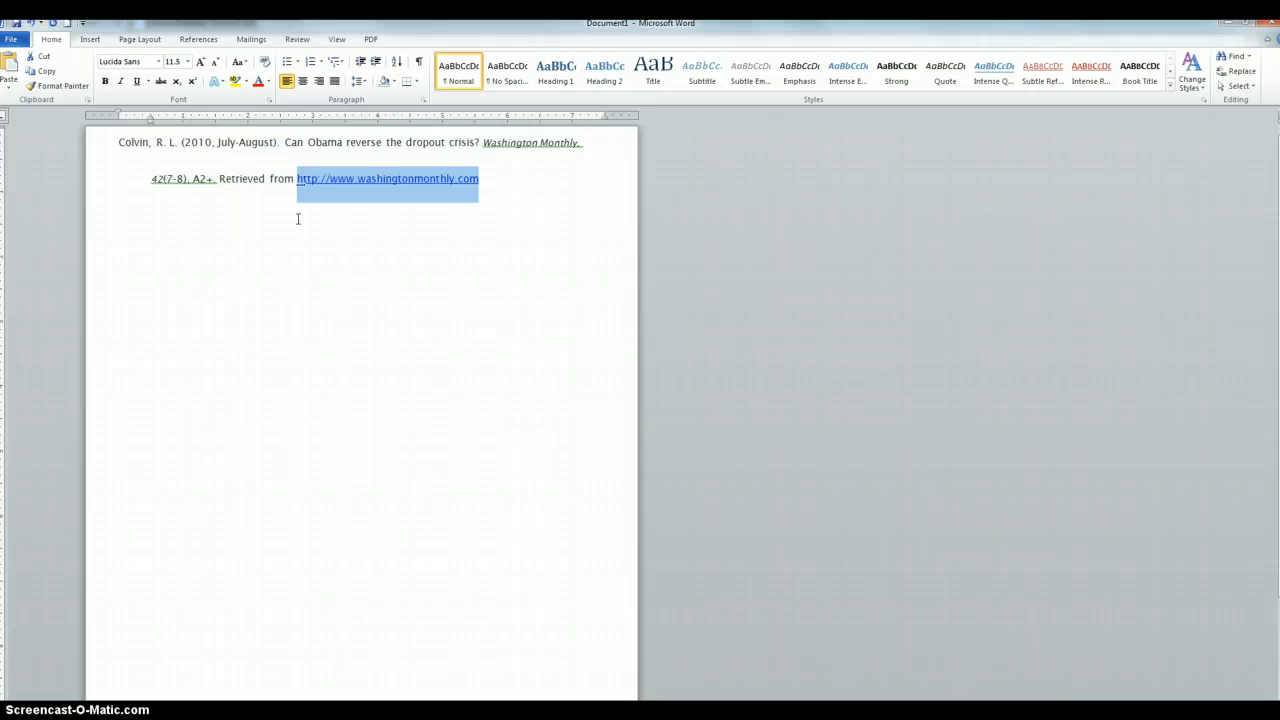
key("ctrl+k")
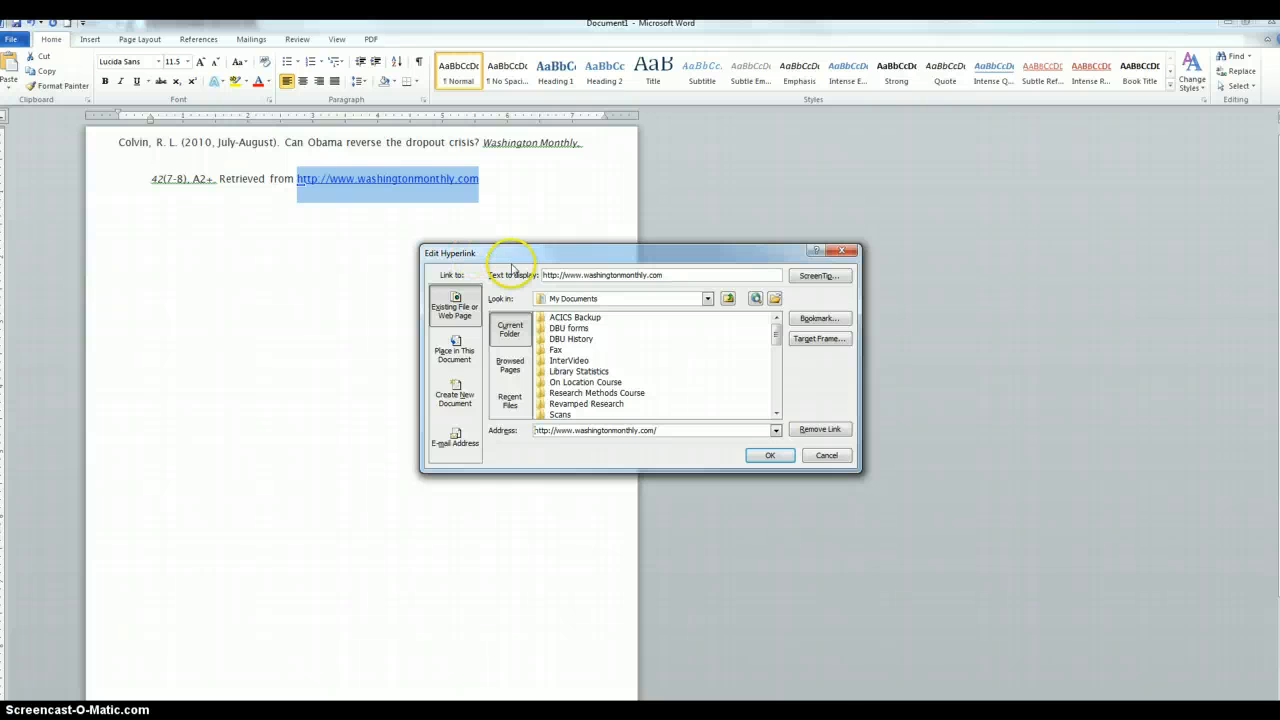
left_click(837, 430)
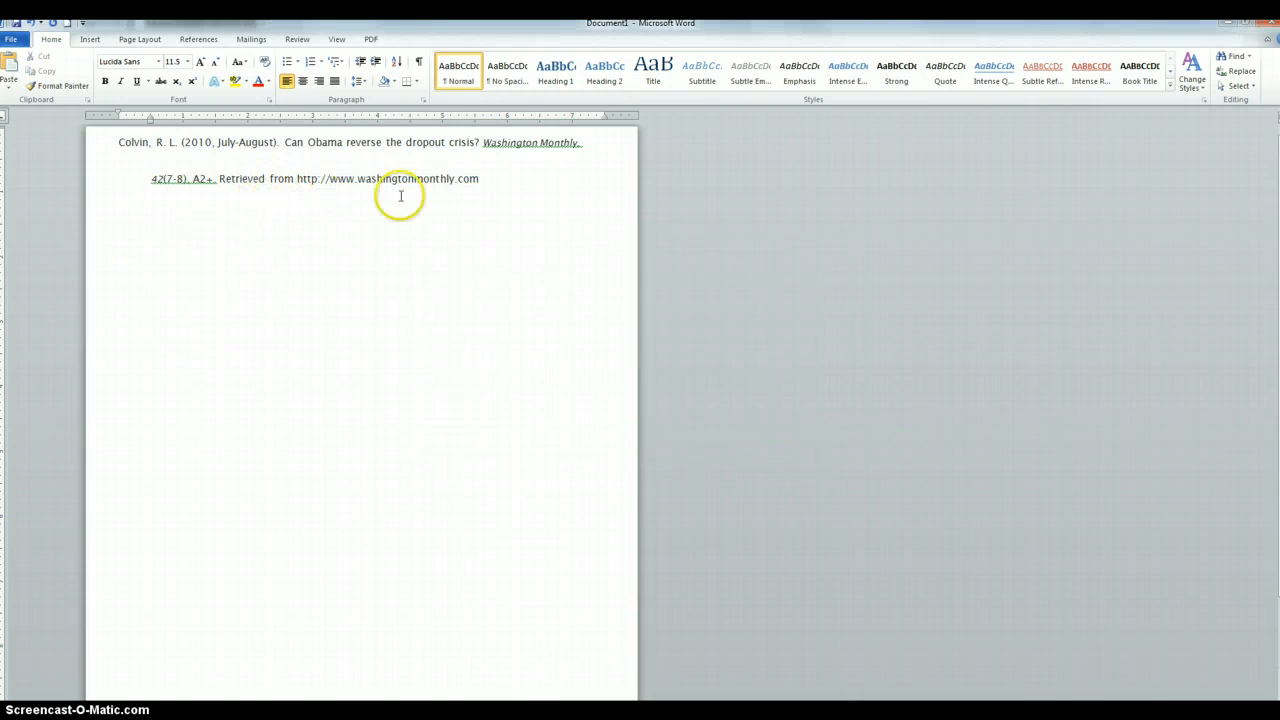
left_click(296, 178)
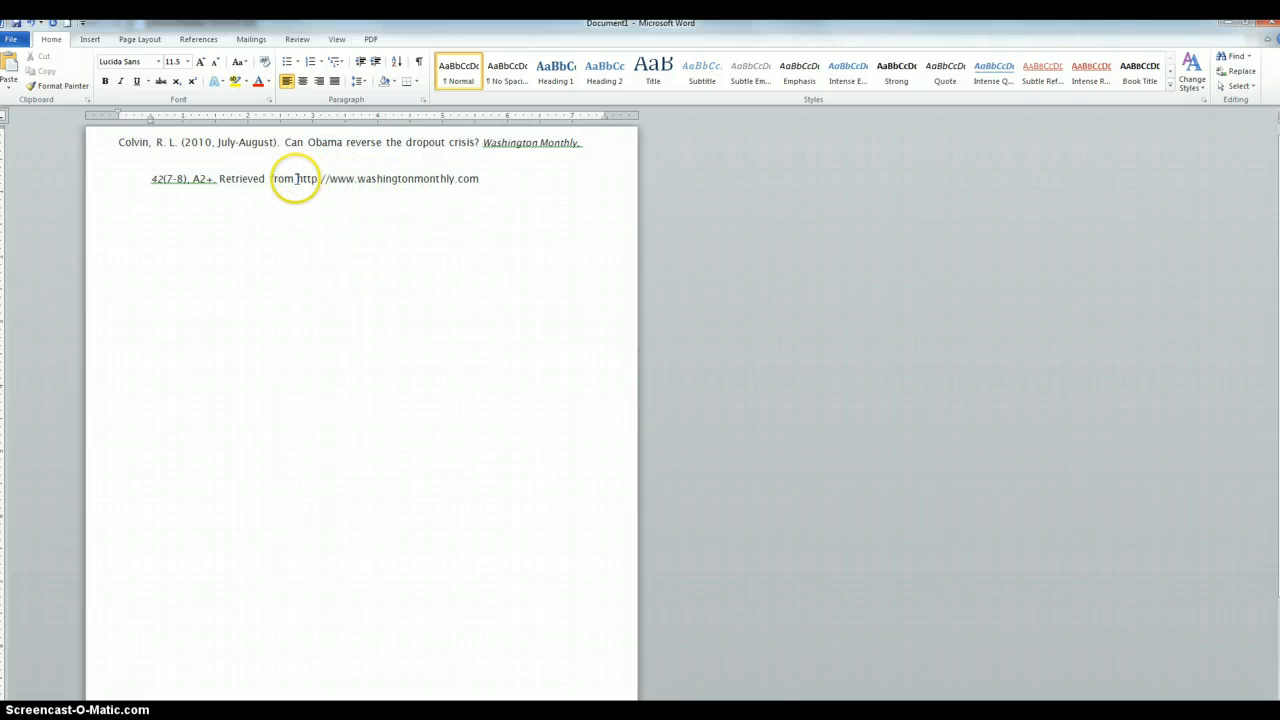